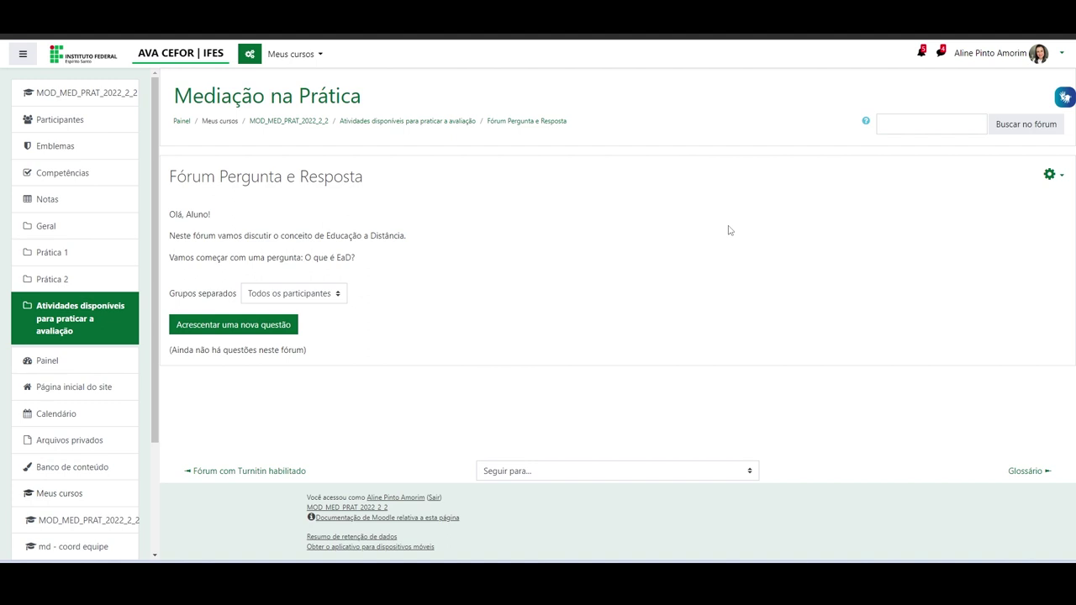
# - Add an "Atenção" paragraph to the forum's description explaining that this PERGUNTA e RESPOSTA forum requires answering the topic and waiting 30 min to access colleagues' replies
pyautogui.click(1049, 174)
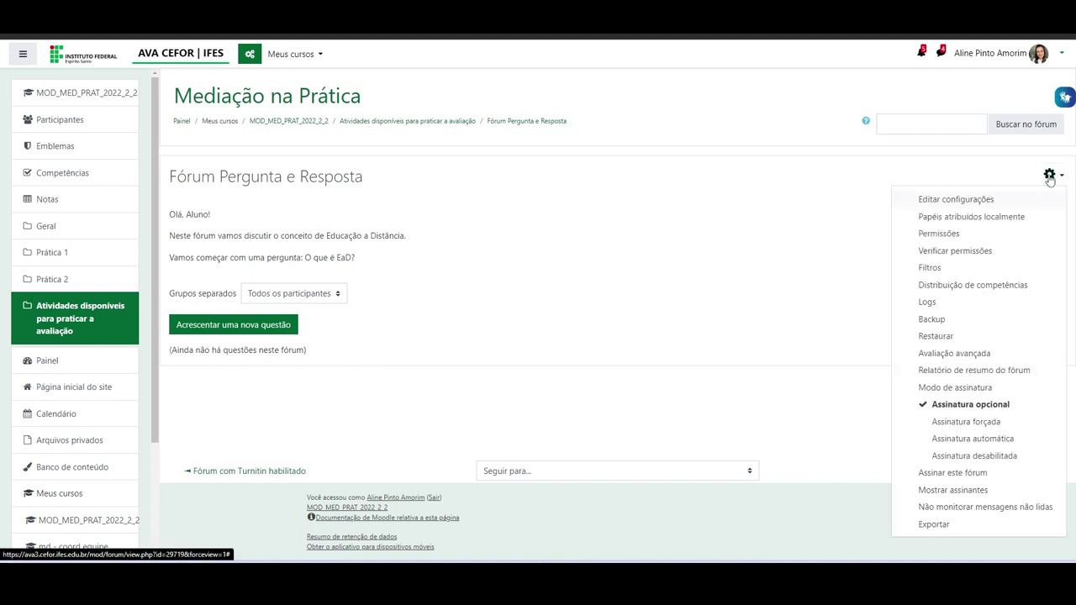
pyautogui.click(979, 203)
pyautogui.scroll(-1, 588, 303)
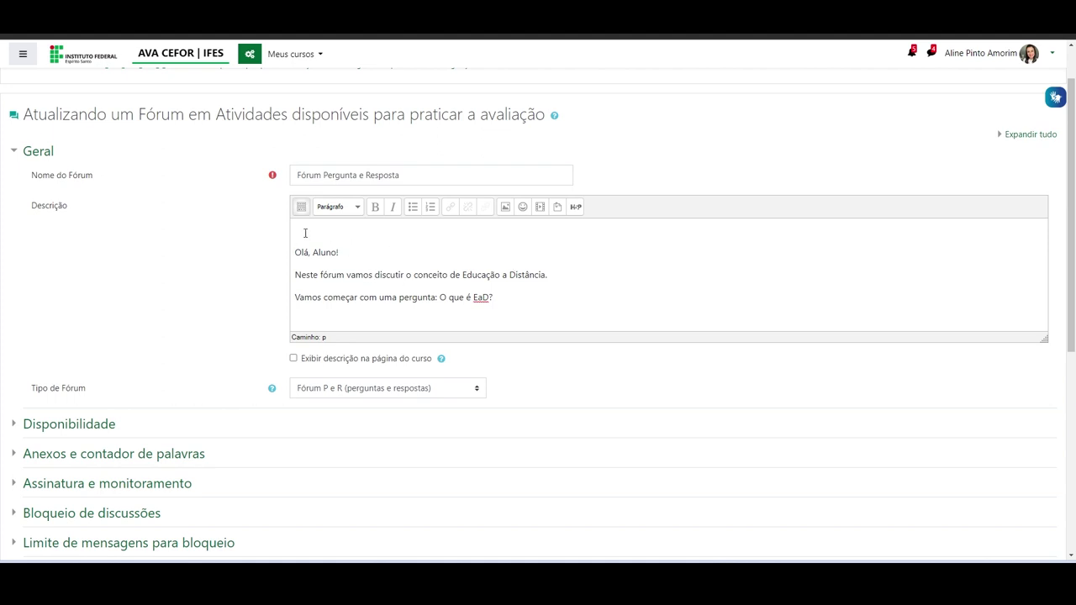
pyautogui.click(513, 298)
pyautogui.press('Return')
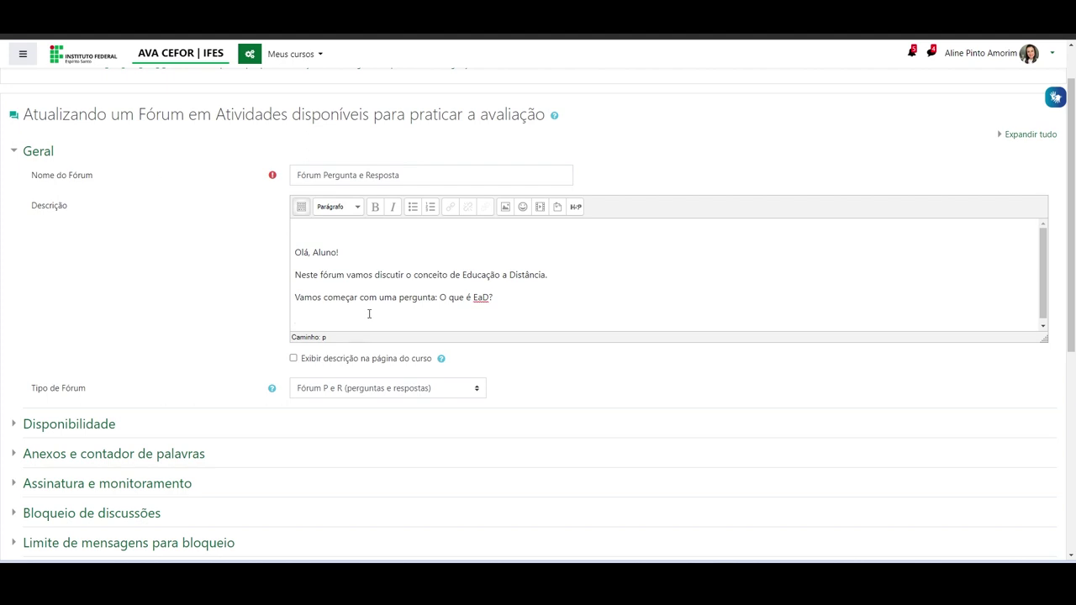
pyautogui.write('Atenção: Este fórum é do tipo PERGUNTA e RESPOSTA, então você só conseguirá visualizar e interagir com os colegas após responder o tópico indicado. Após a sua postagem, aguarde 30 min (período no qual você ainda pode editar sua resposta) para ter acesso às respostas dos colegas.')
pyautogui.scroll(-1, 370, 314)
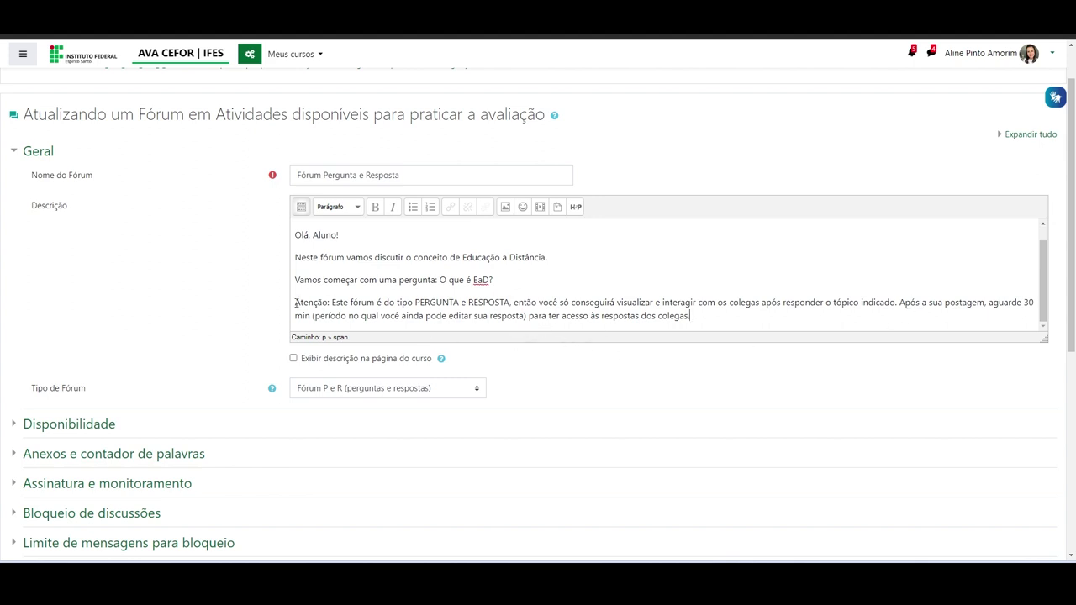
# - Highlight the whole "Atenção" paragraph of the description in yellow and save the forum settings
pyautogui.moveTo(295, 302); pyautogui.dragTo(703, 313)
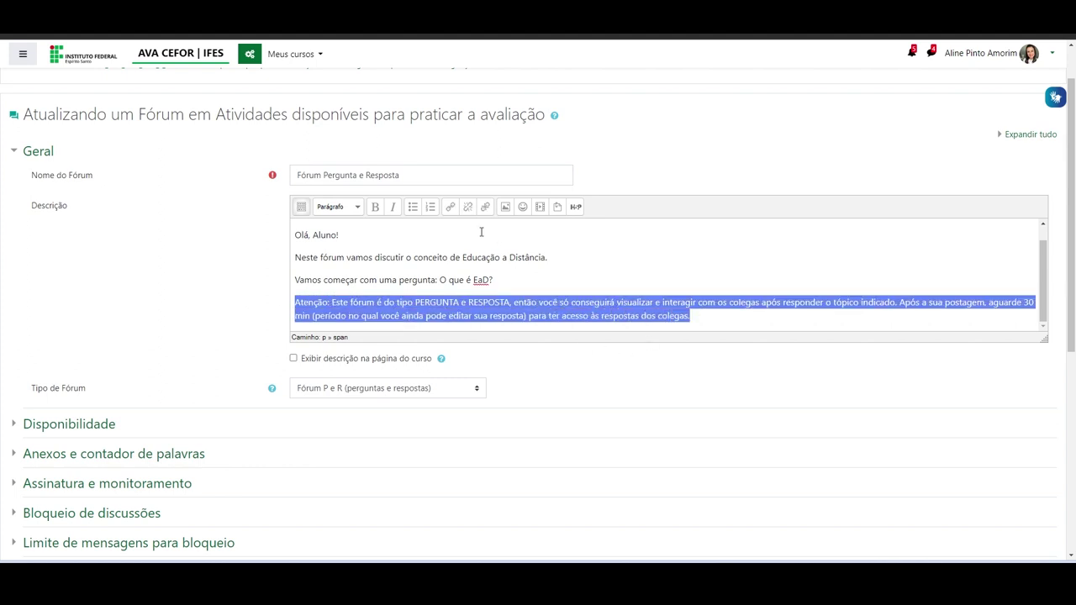
pyautogui.click(299, 210)
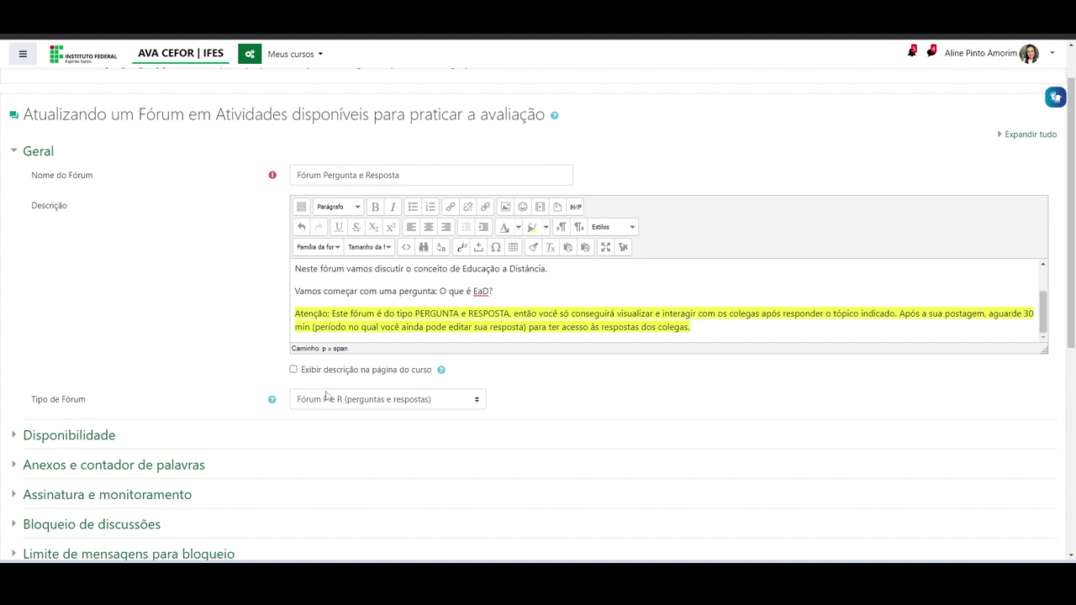
pyautogui.scroll(-2, 420, 274)
pyautogui.scroll(3, 420, 274)
pyautogui.scroll(-6, 452, 452)
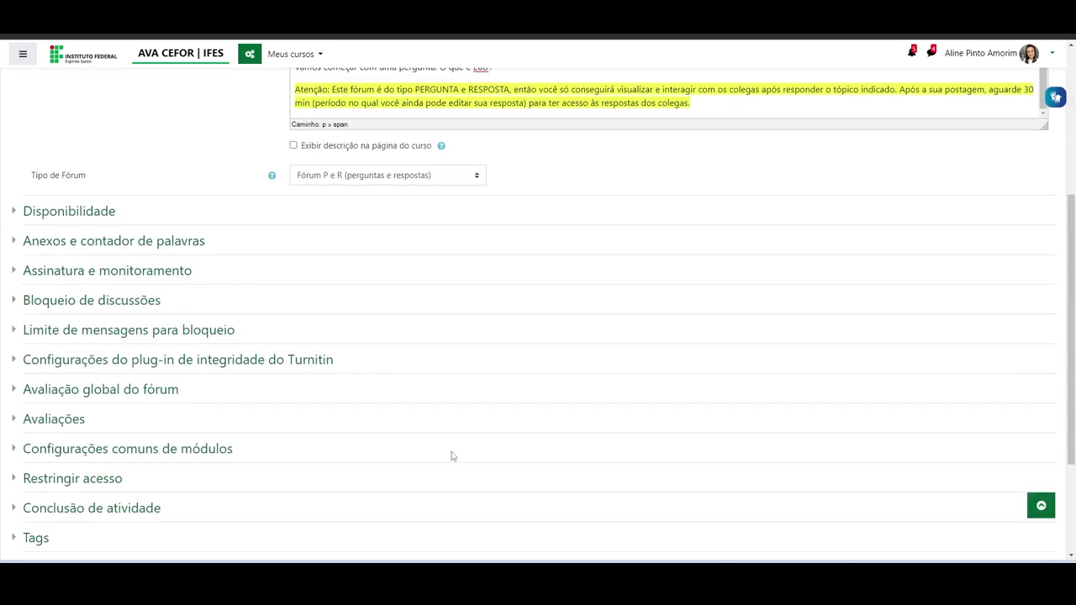
pyautogui.click(412, 433)
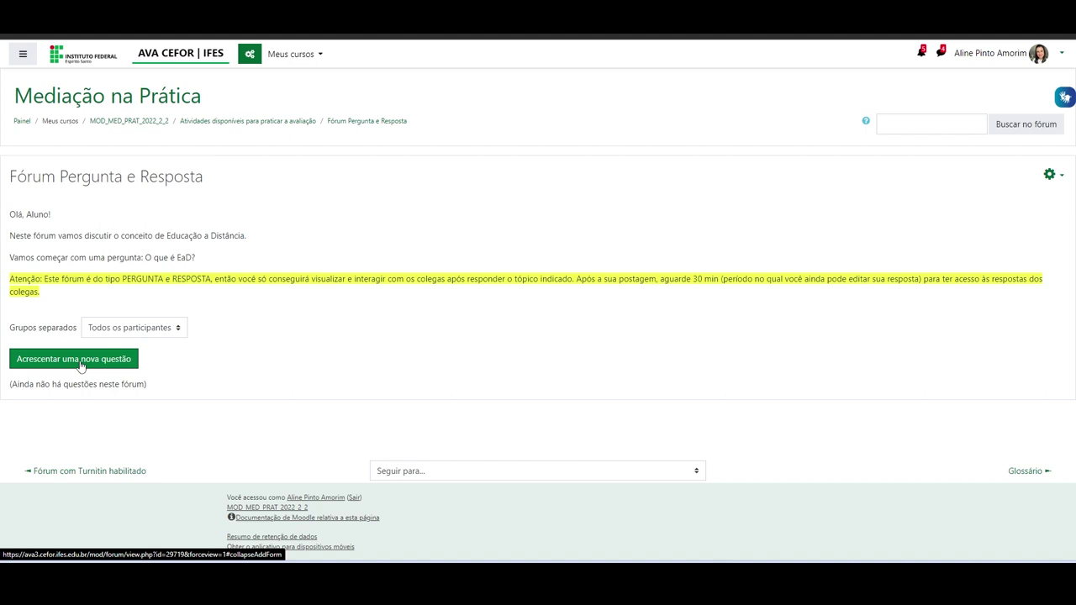
pyautogui.click(178, 331)
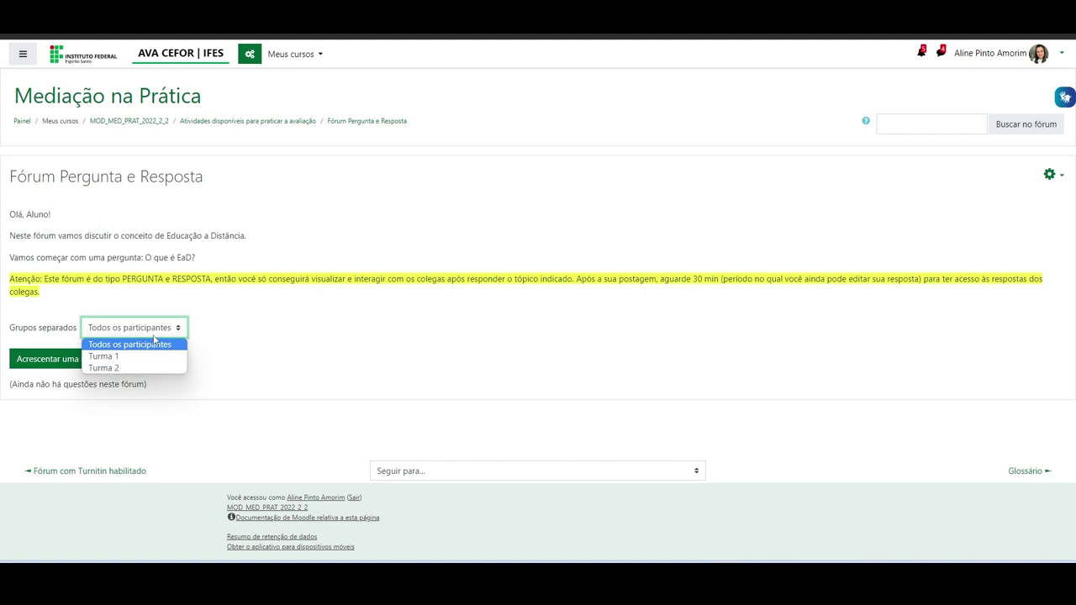
pyautogui.click(212, 328)
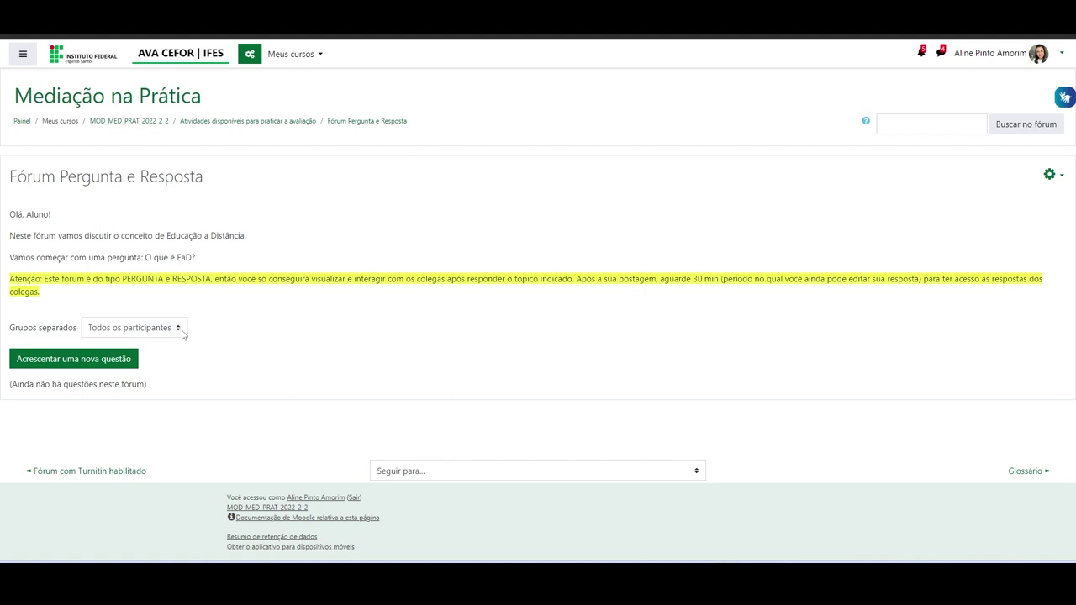
pyautogui.click(177, 331)
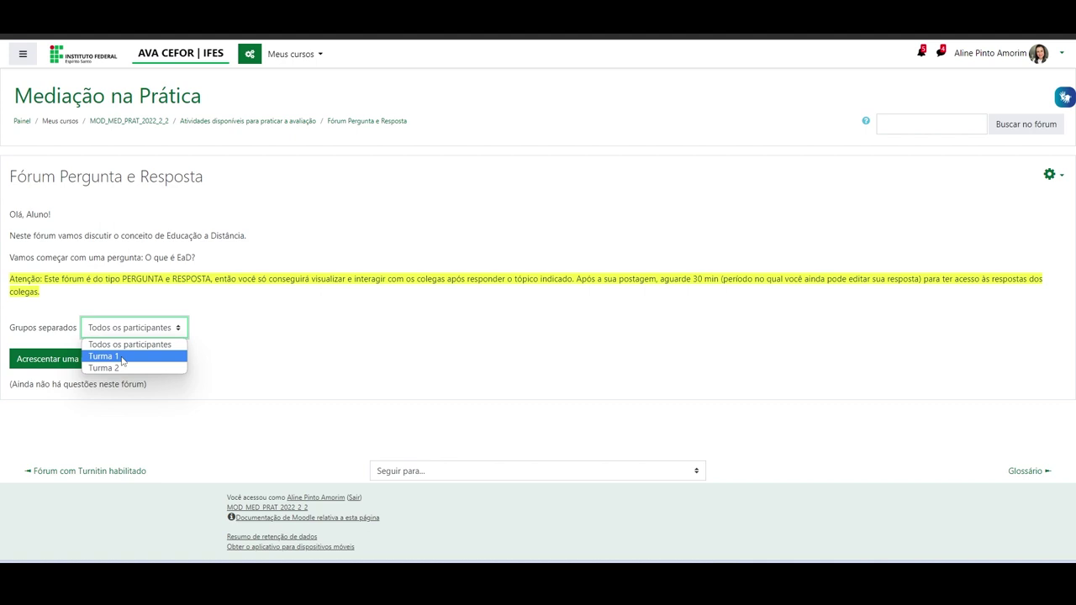
pyautogui.click(251, 373)
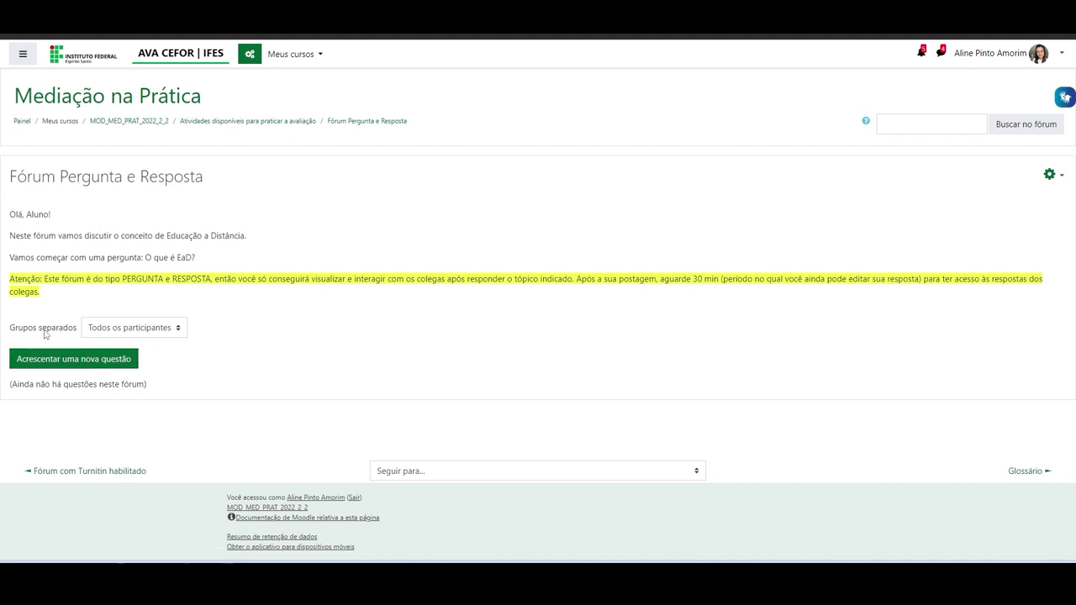
pyautogui.click(180, 330)
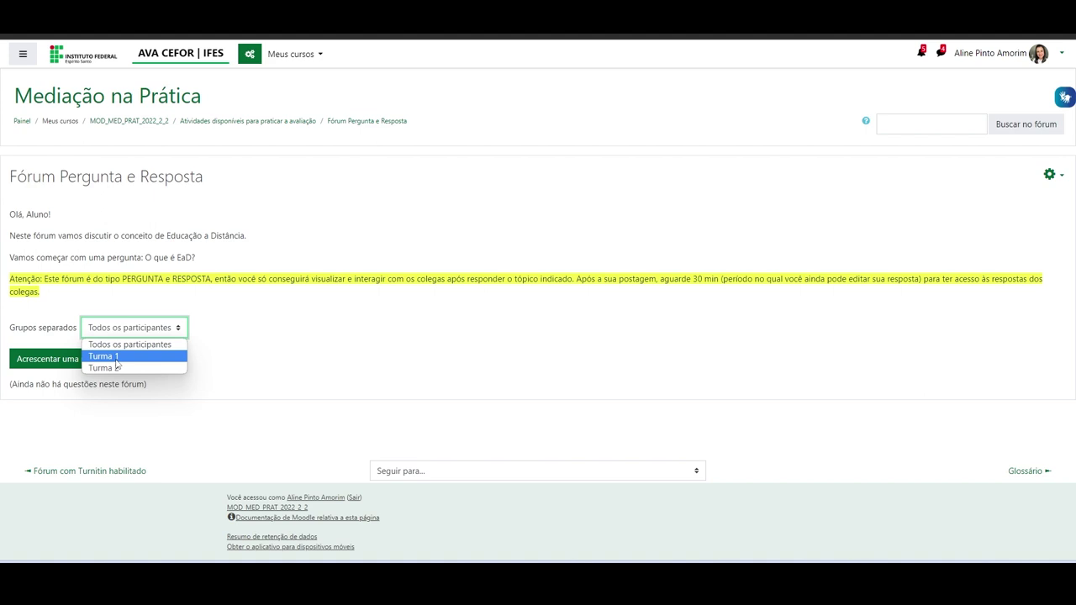
pyautogui.click(263, 333)
# - Filter the separate groups to Turma 1 and start a new question with the subject "Responda neste tópico"
pyautogui.click(180, 329)
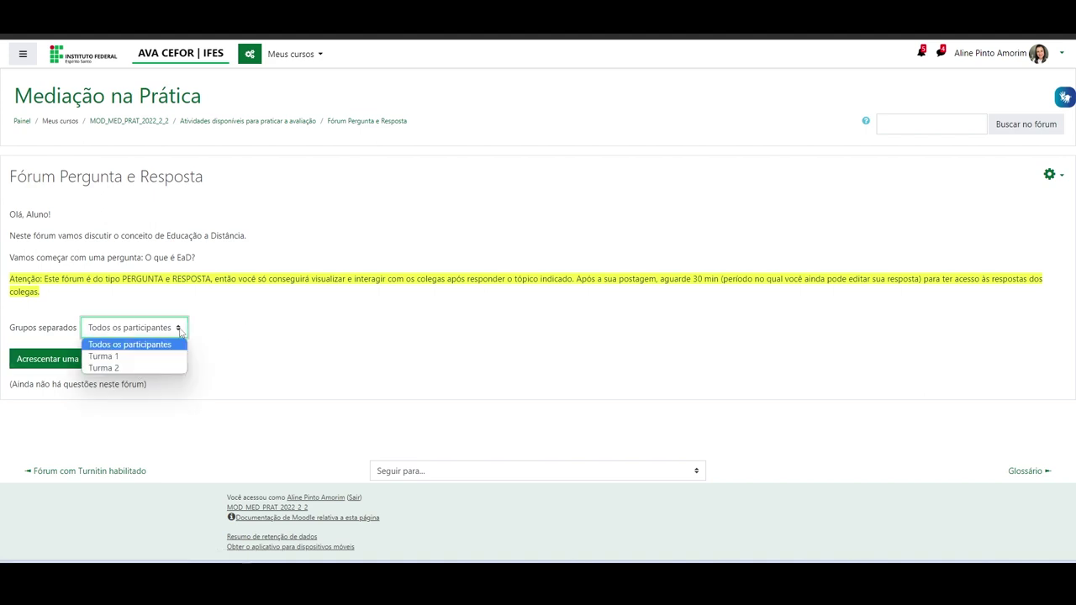
pyautogui.click(116, 357)
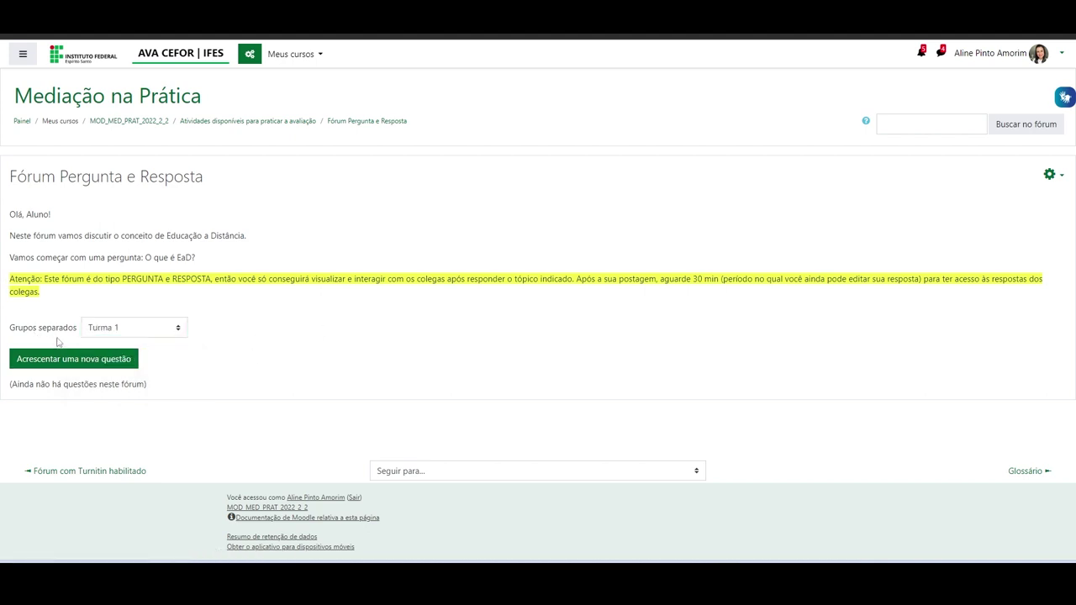
pyautogui.click(76, 363)
pyautogui.scroll(-2, 353, 311)
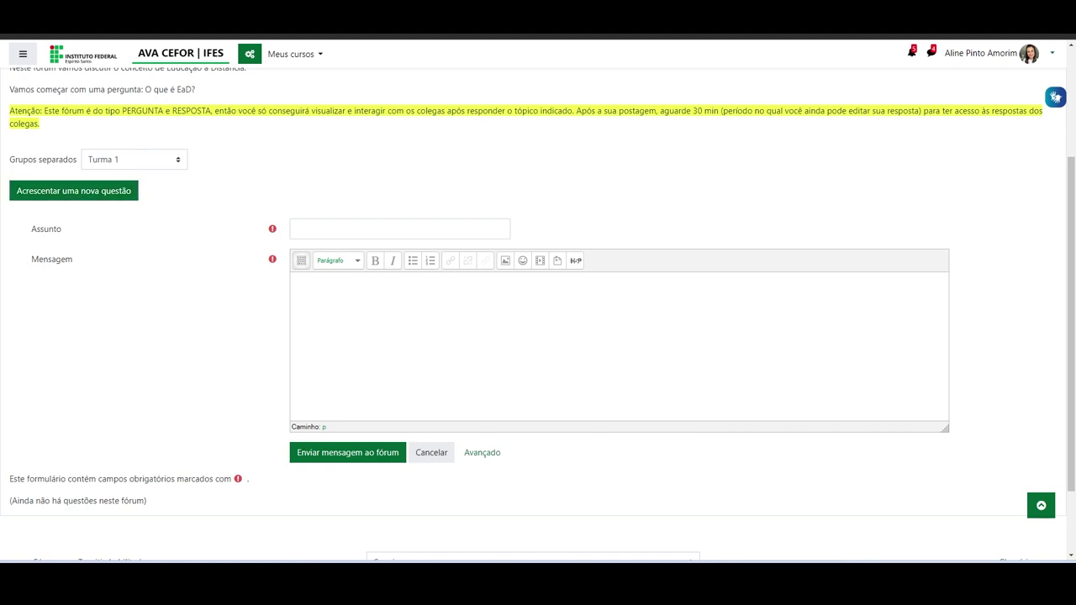
pyautogui.click(309, 227)
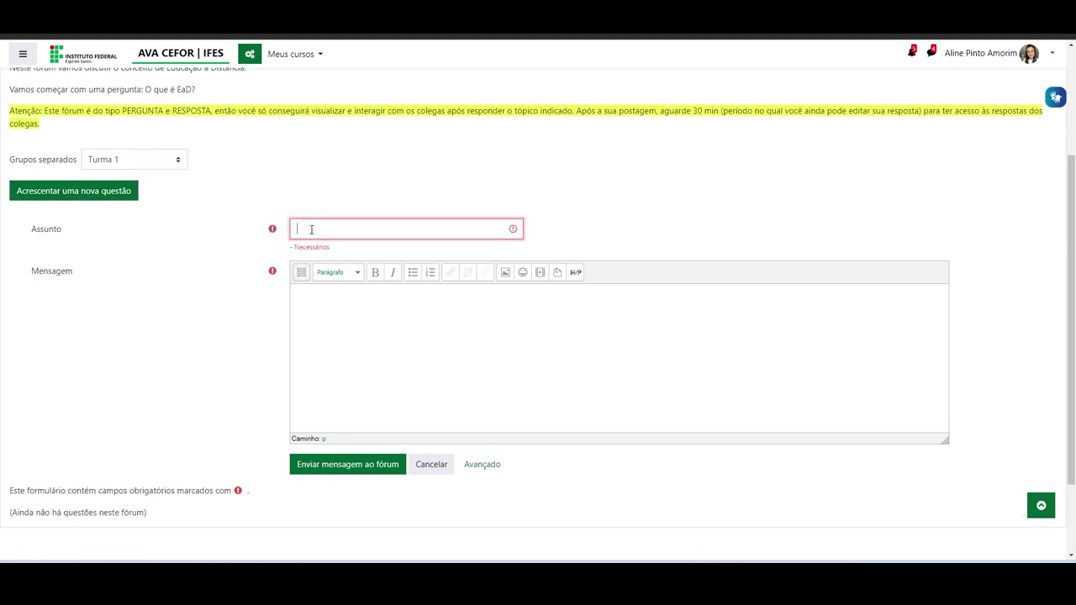
pyautogui.write('Responda neste tópico')
# - Copy "O que é EaD?" from the forum description into the new question's message and post it to the forum
pyautogui.click(406, 325)
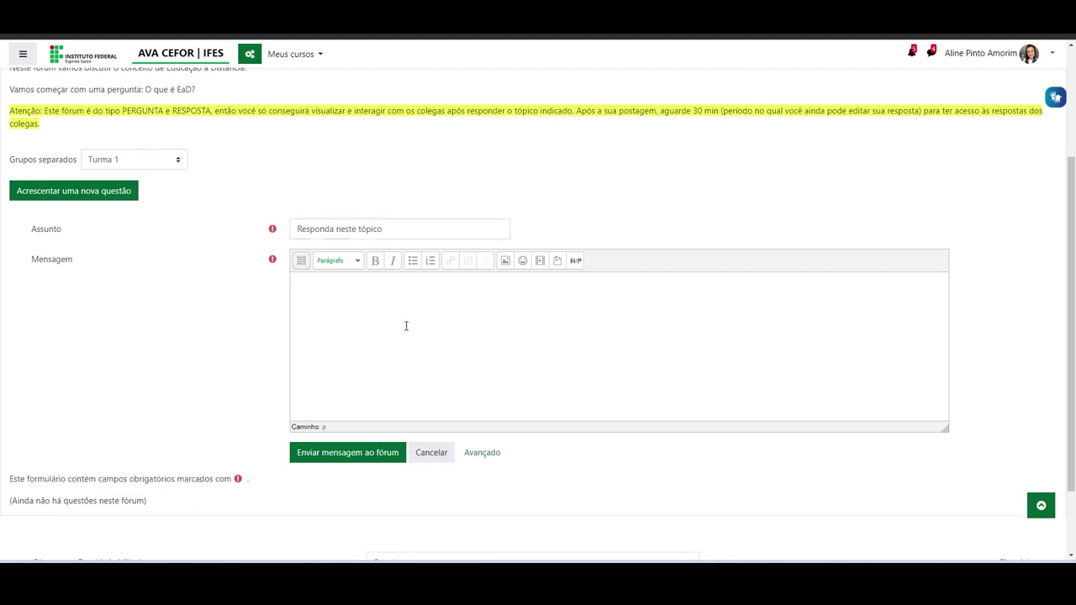
pyautogui.scroll(2, 406, 326)
pyautogui.scroll(-1, 343, 278)
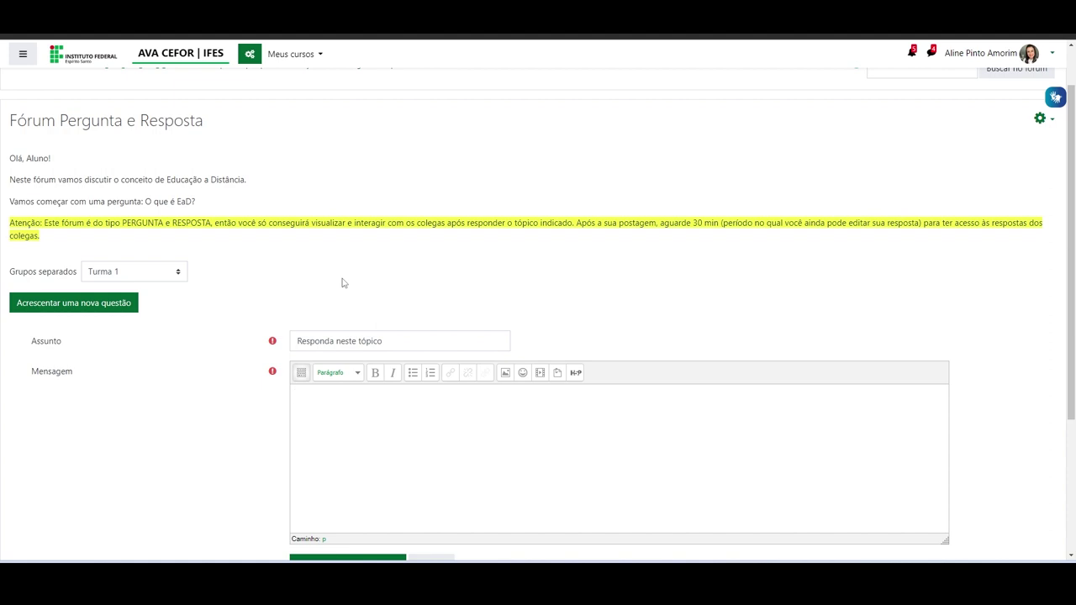
pyautogui.click(319, 404)
pyautogui.moveTo(200, 202); pyautogui.dragTo(144, 203)
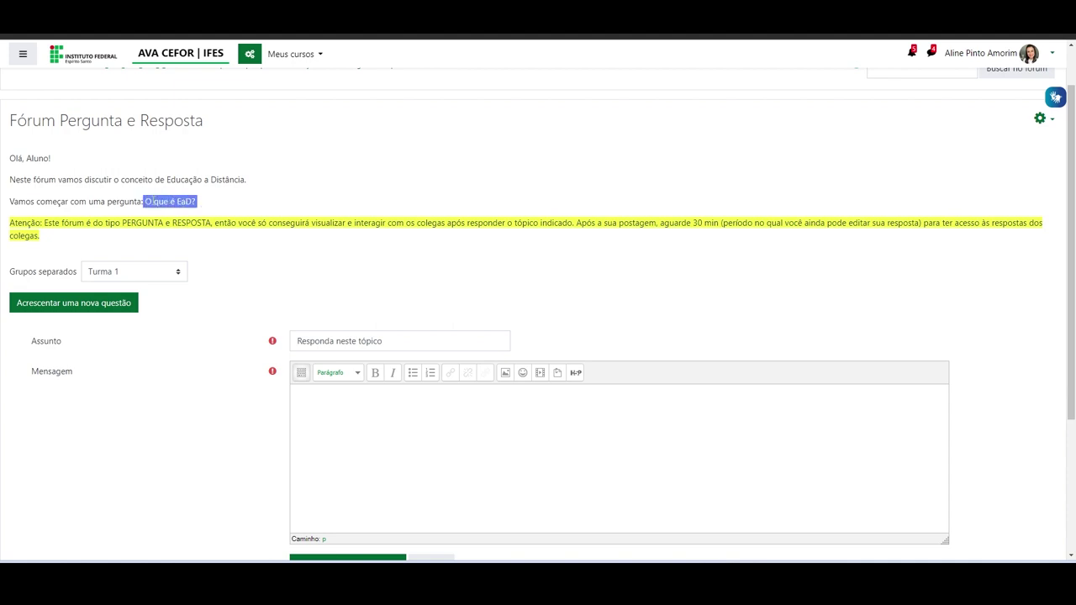
pyautogui.rightClick(149, 201)
pyautogui.click(165, 207)
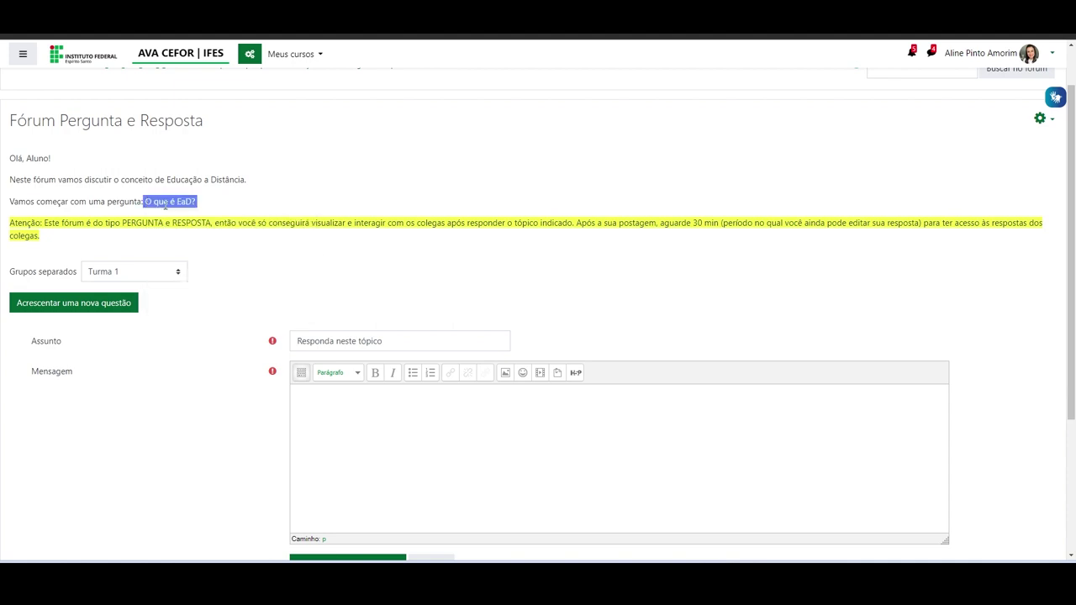
pyautogui.click(351, 423)
pyautogui.hotkey('ctrl', 'v')
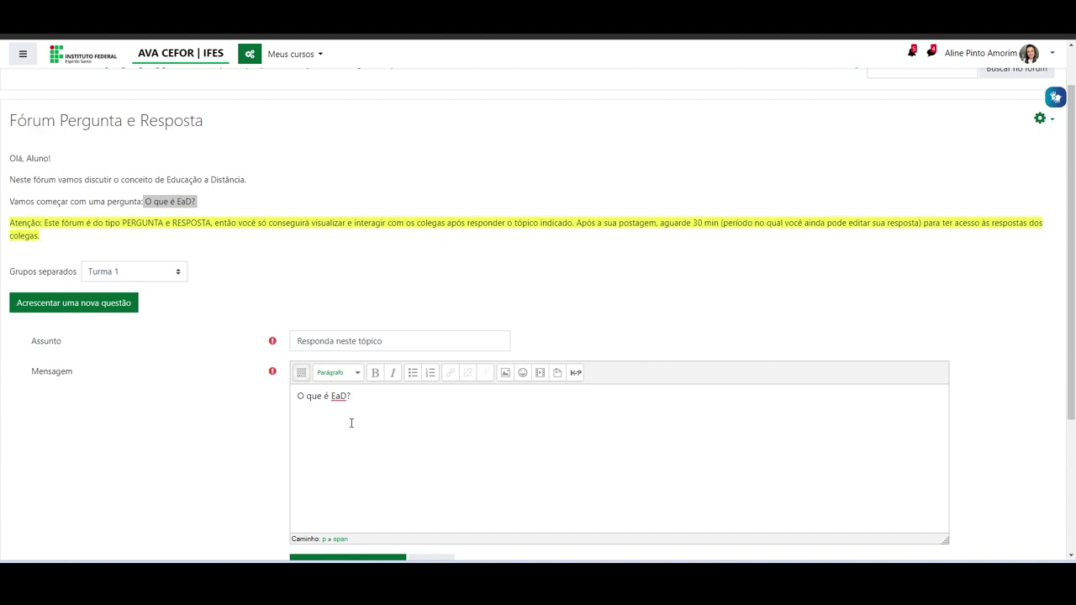
pyautogui.scroll(-2, 446, 379)
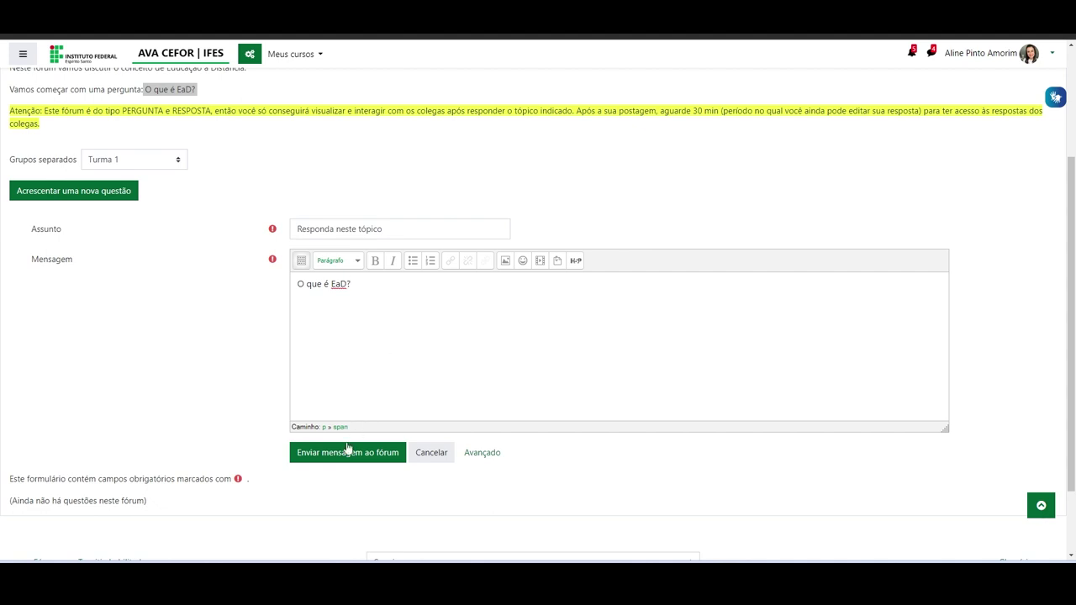
pyautogui.click(320, 456)
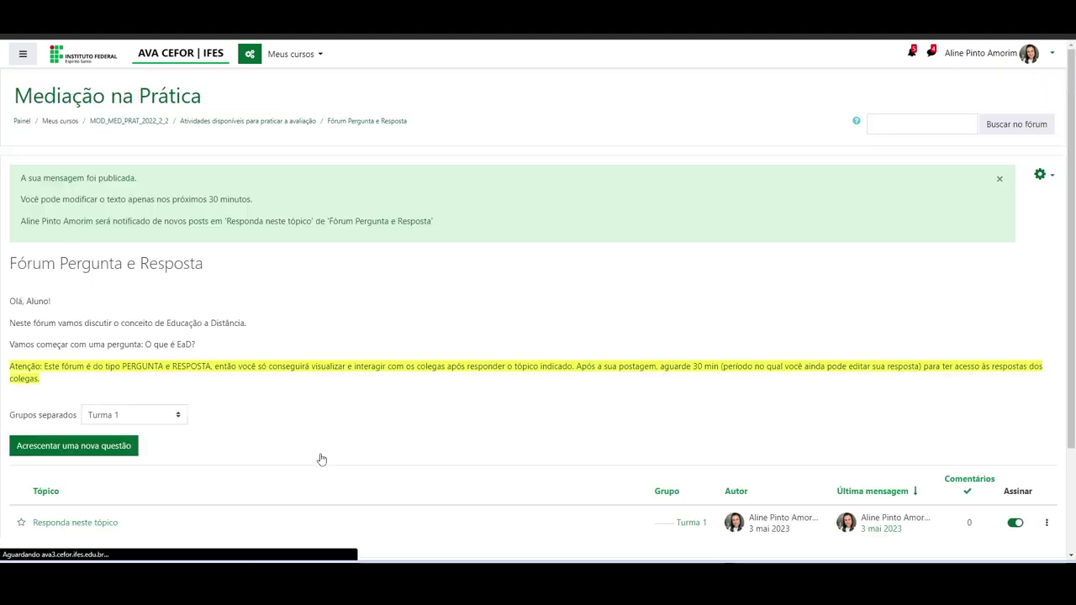
pyautogui.scroll(-2, 395, 344)
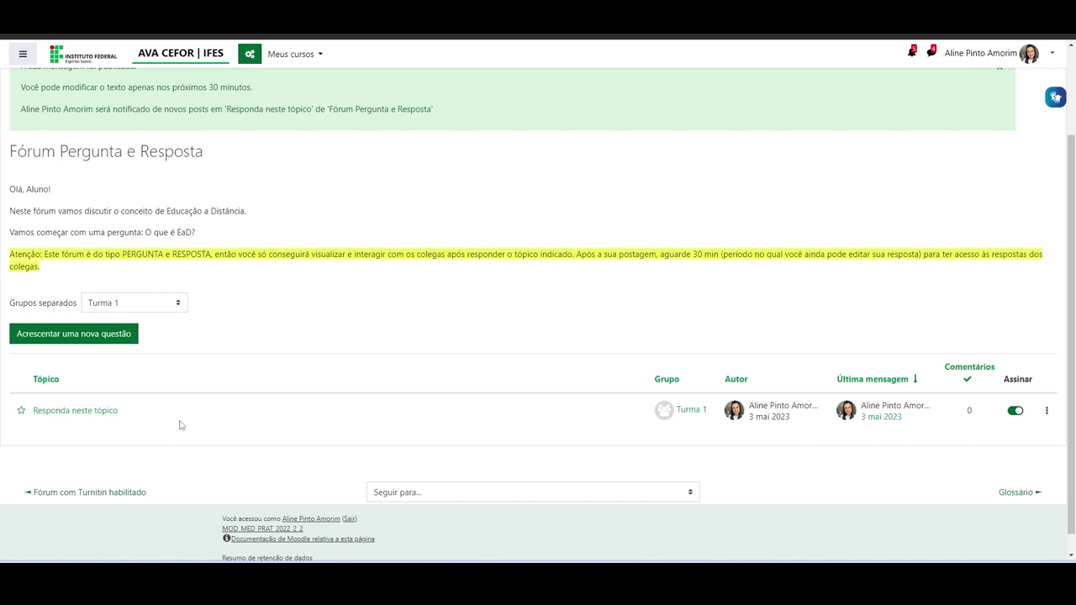
pyautogui.click(80, 413)
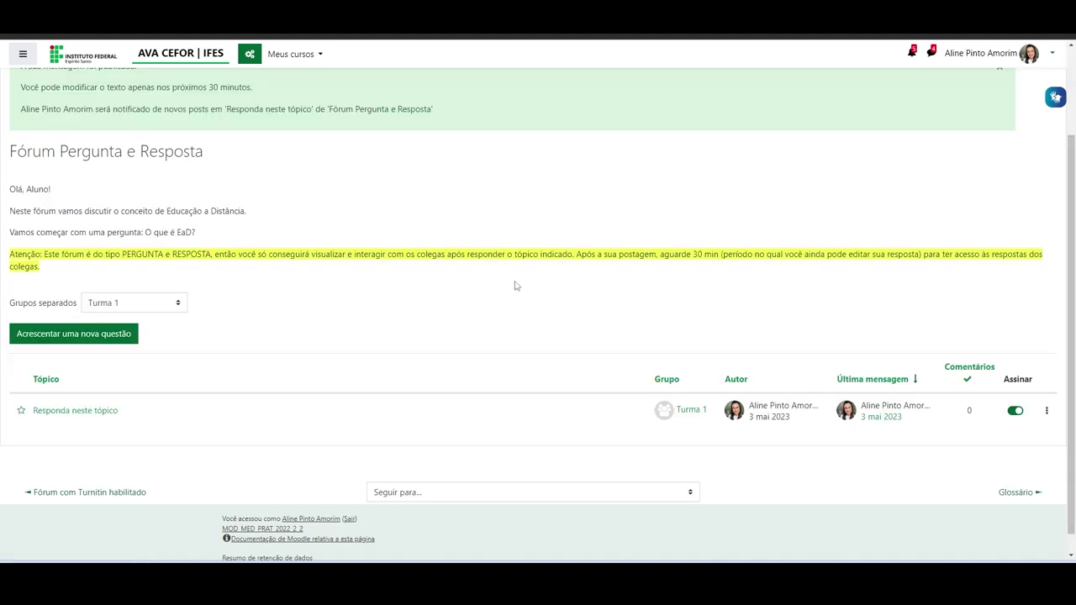
pyautogui.scroll(2, 504, 294)
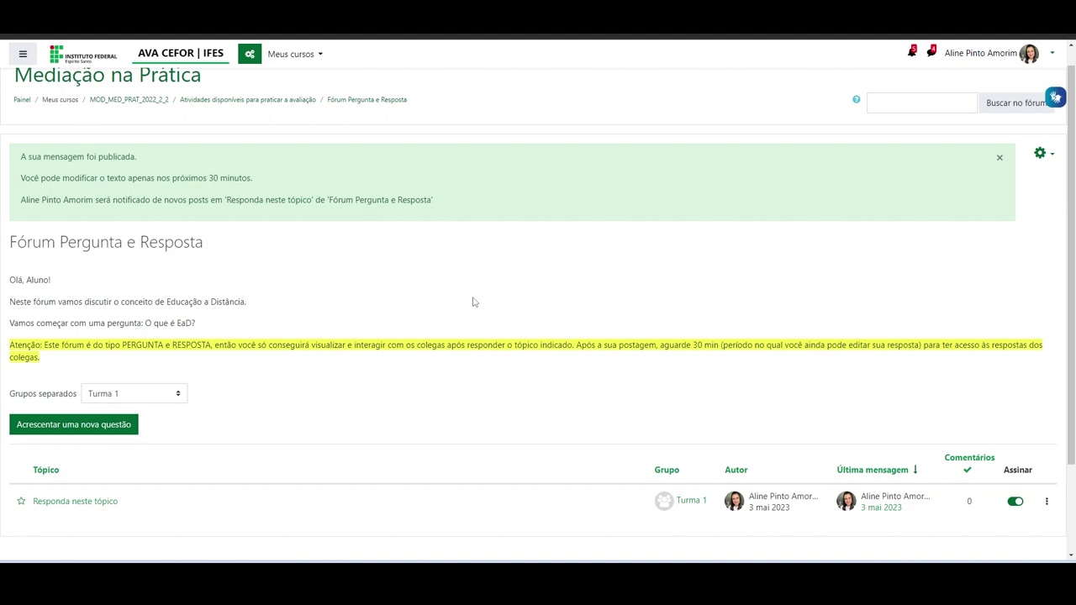
pyautogui.scroll(-1, 473, 302)
pyautogui.scroll(1, 473, 302)
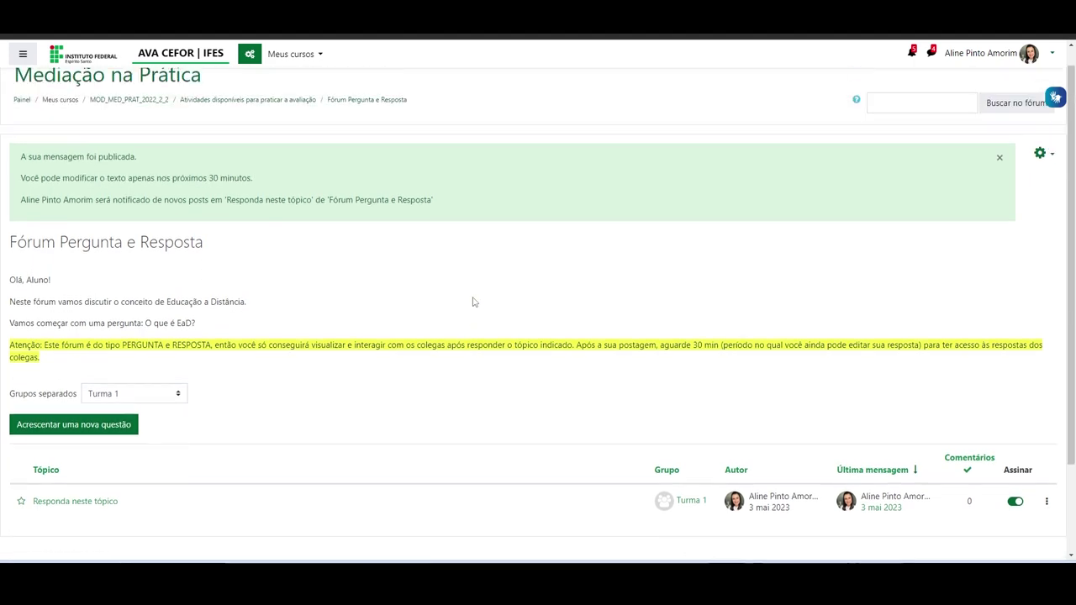